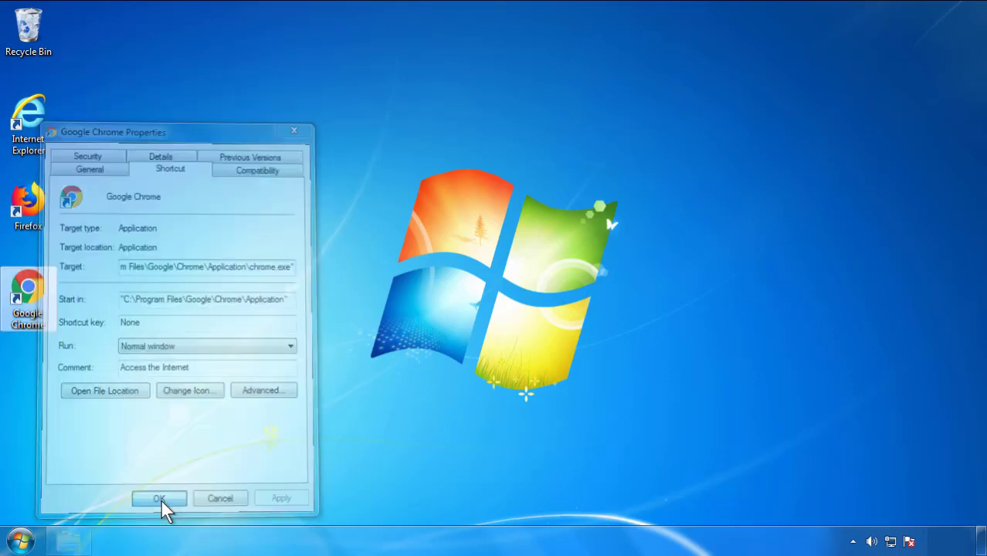
# - Save the Google Chrome shortcut with its Target ending in chrome.exe and close Properties
pyautogui.click(21, 541)
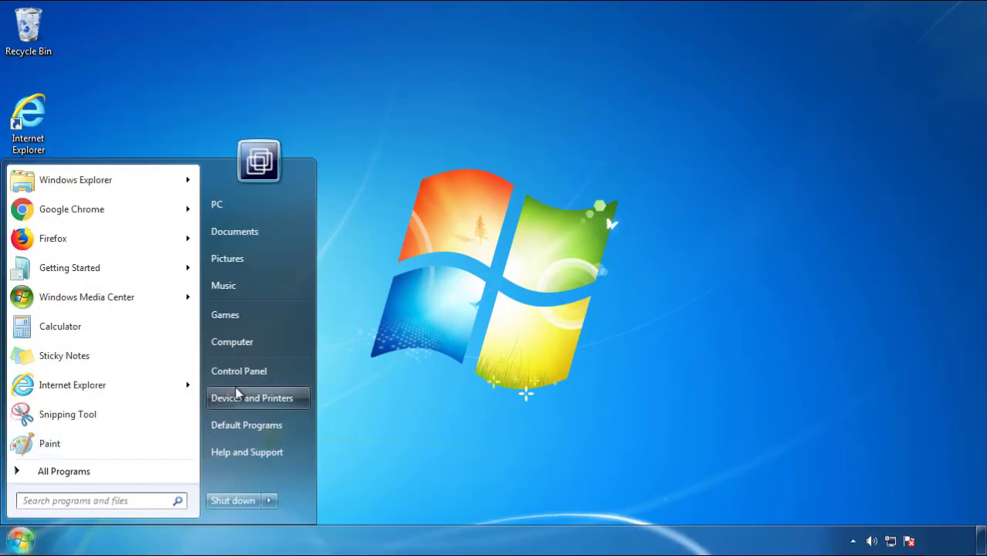
# - Open Programs and Features in Control Panel, sorted by Installed On with newest first
pyautogui.click(247, 369)
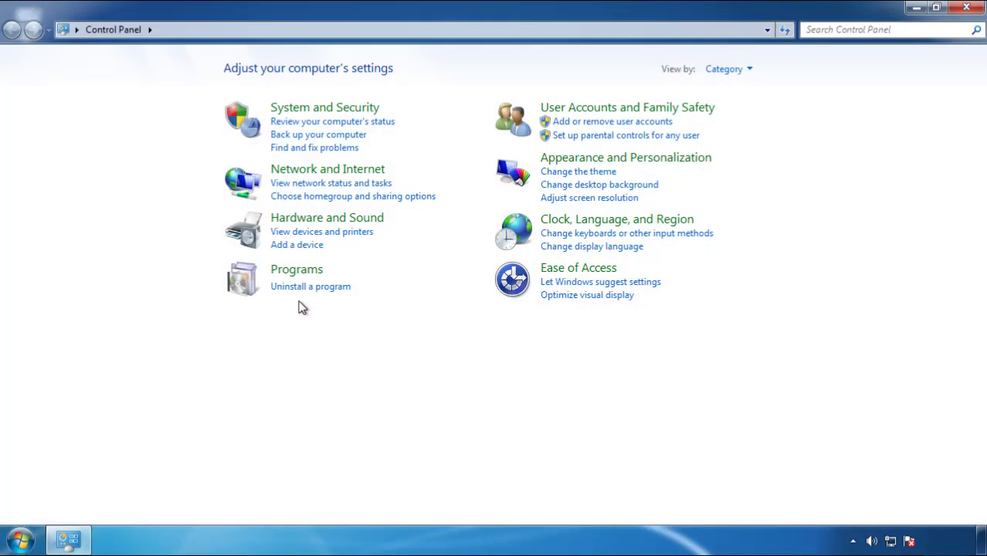
pyautogui.click(309, 287)
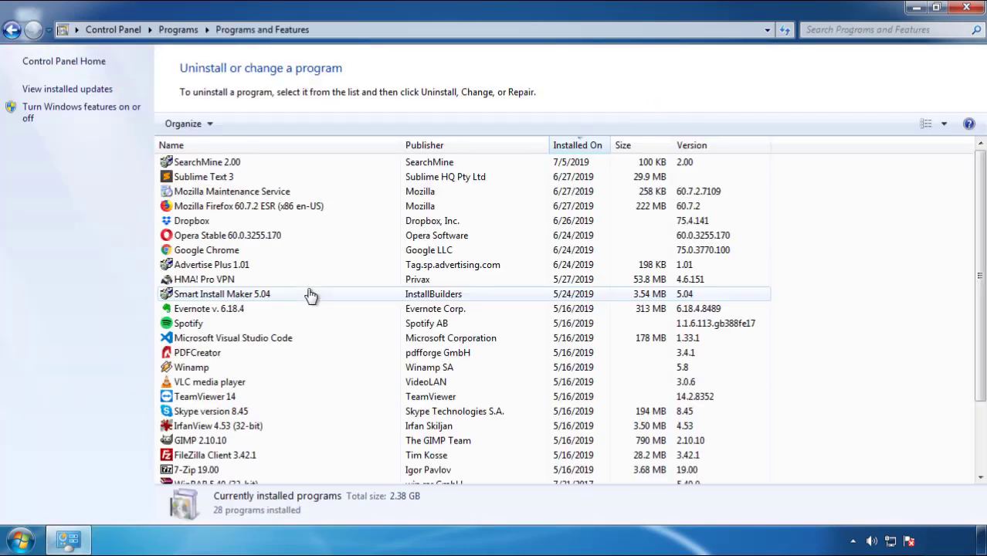
pyautogui.click(579, 147)
pyautogui.click(573, 147)
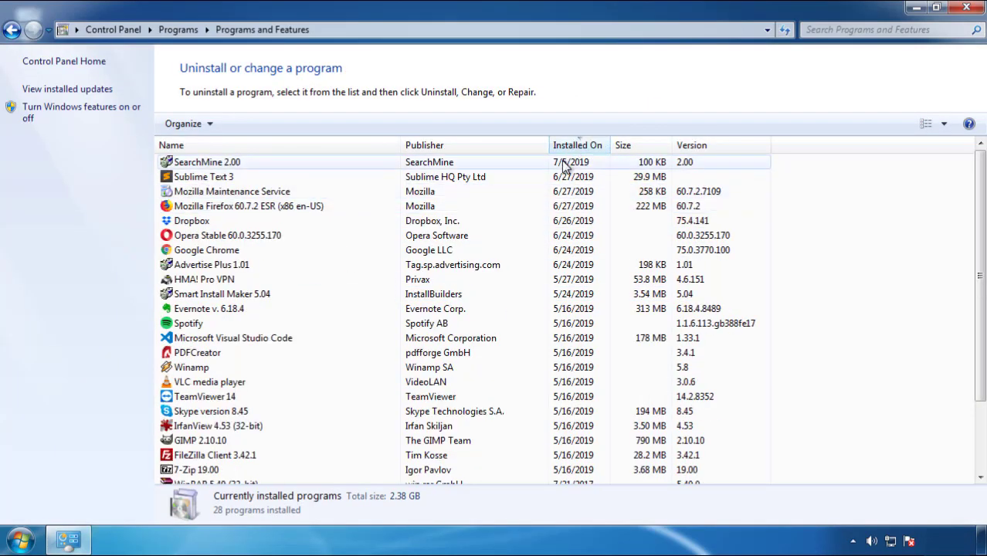
# - Uninstall SearchMine 2.00, finish the uninstaller, and close Programs and Features
pyautogui.click(211, 166)
pyautogui.click(247, 125)
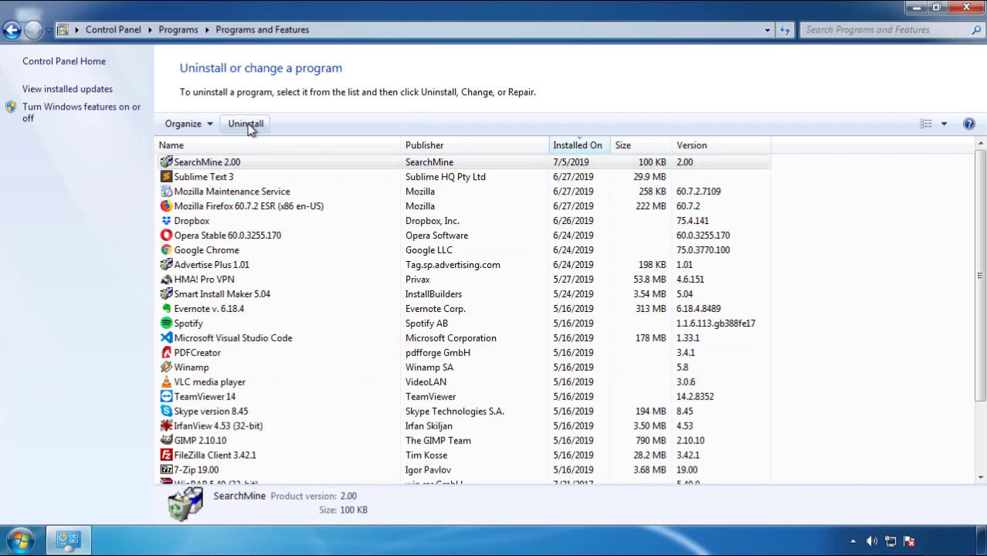
pyautogui.click(578, 411)
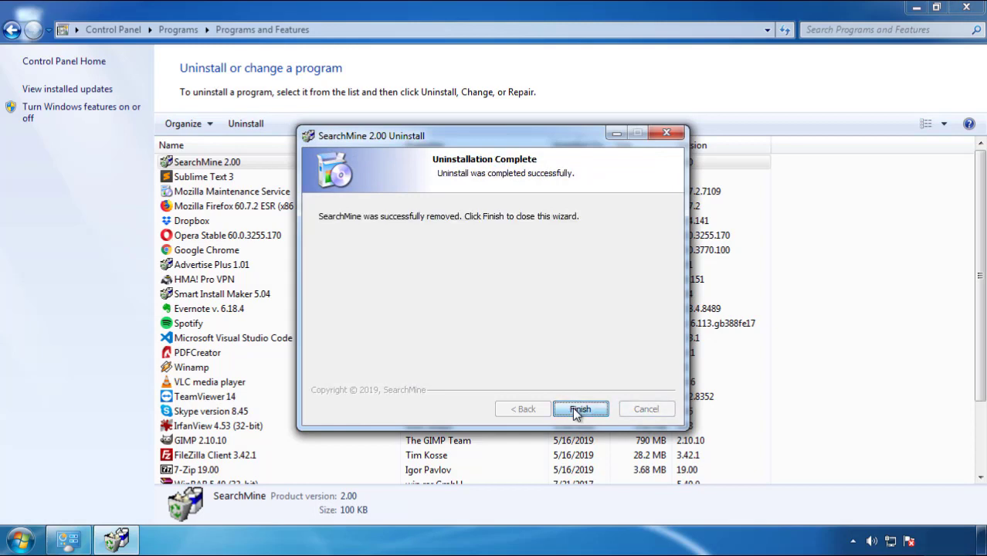
pyautogui.click(575, 409)
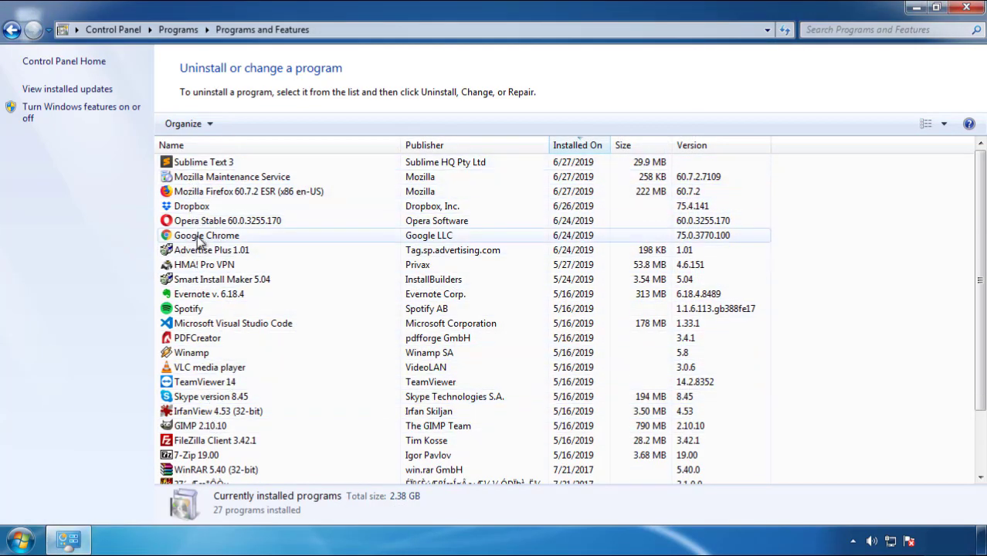
pyautogui.click(967, 9)
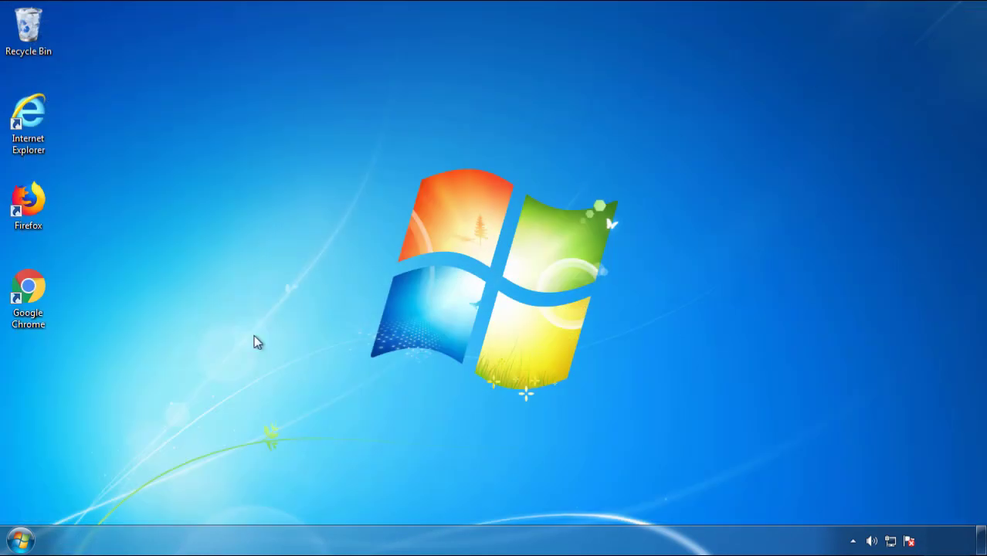
# - Restart Windows and boot into Safe Mode from the F8 Advanced Boot Options
pyautogui.click(19, 541)
pyautogui.click(269, 502)
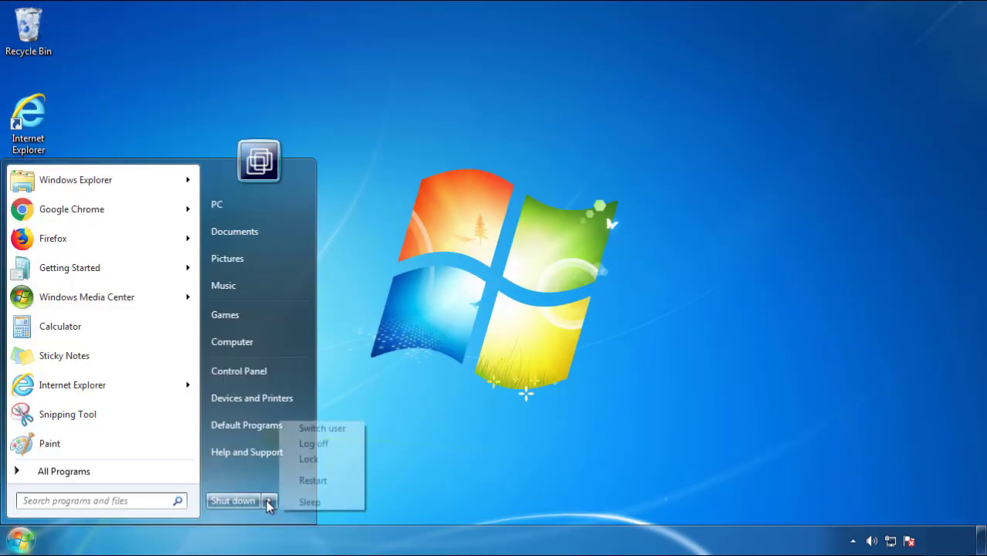
pyautogui.click(312, 481)
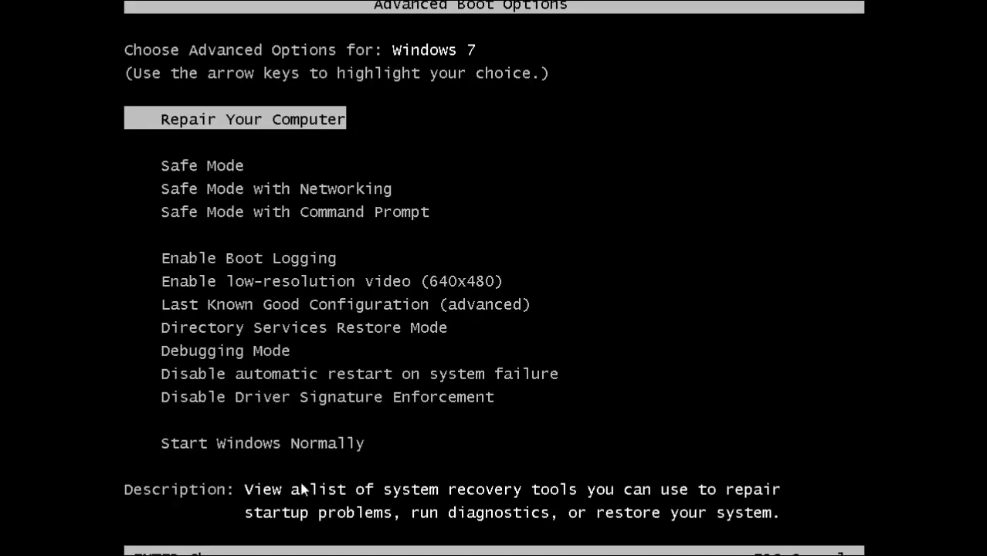
pyautogui.press('Down')
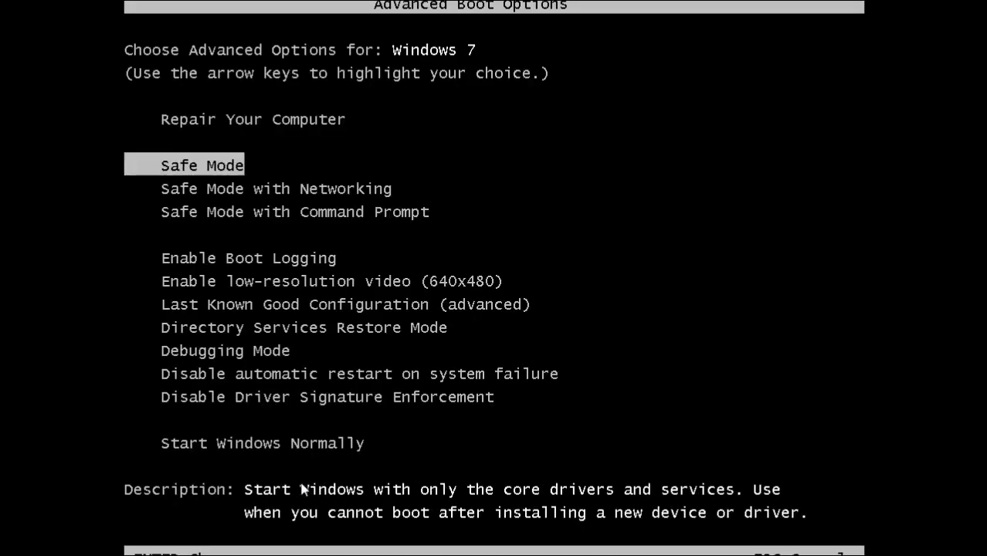
pyautogui.press('Return')
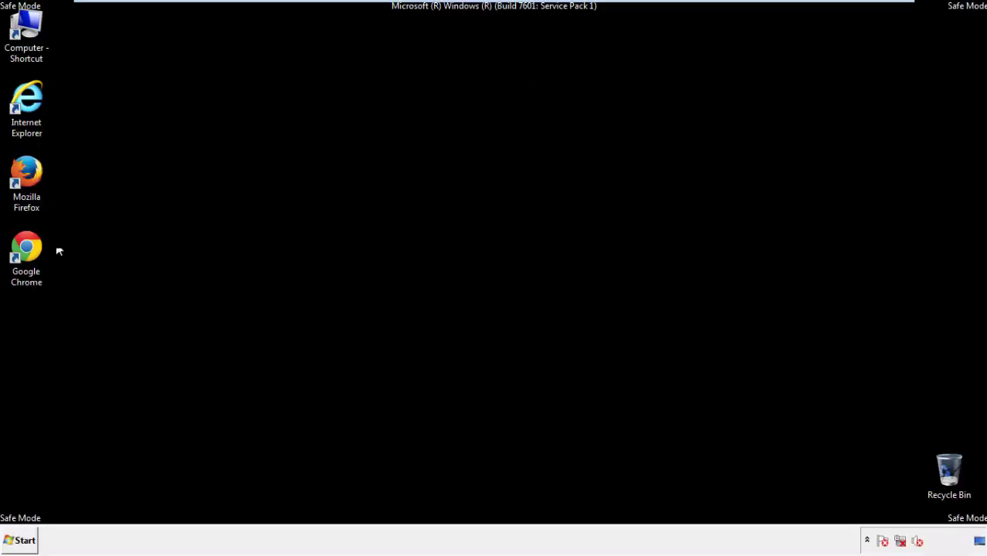
# - Launch Firefox, decline the default-browser prompt, and keep the menu bar visible
pyautogui.doubleClick(35, 180)
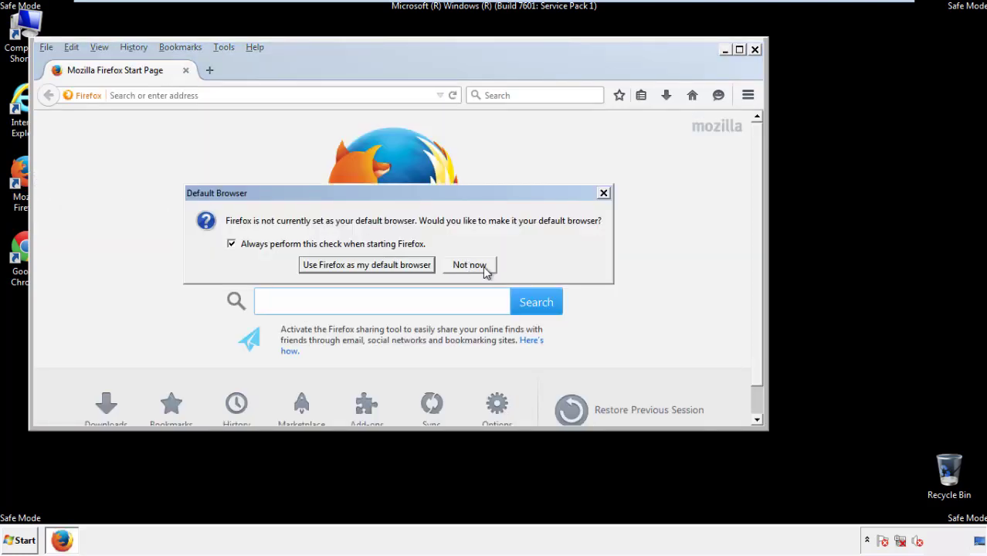
pyautogui.click(482, 265)
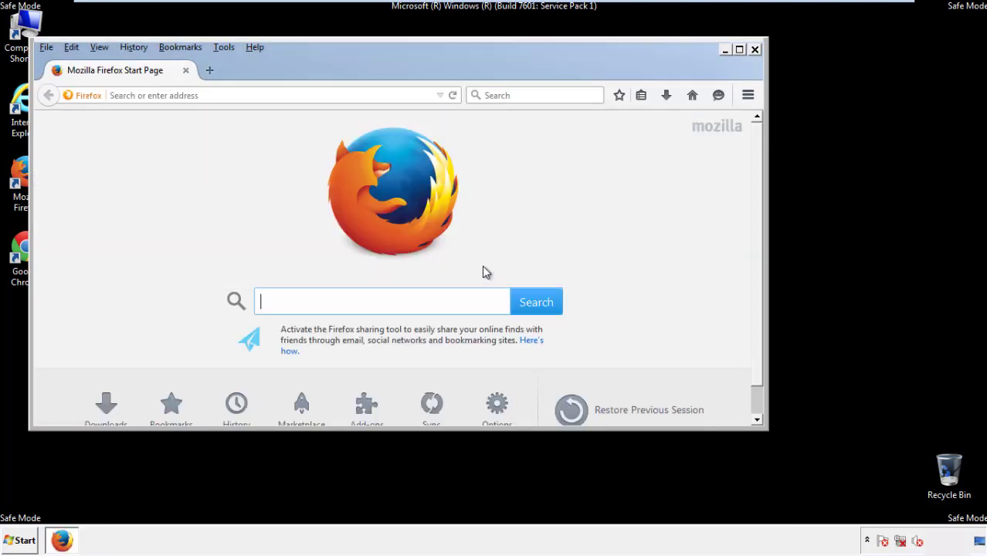
pyautogui.rightClick(302, 65)
pyautogui.click(330, 115)
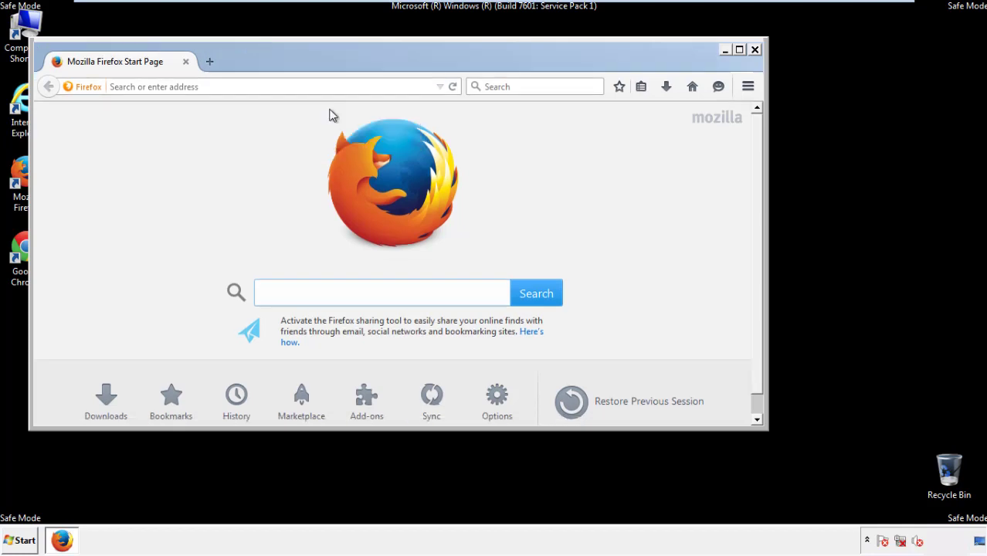
pyautogui.rightClick(310, 64)
pyautogui.click(333, 121)
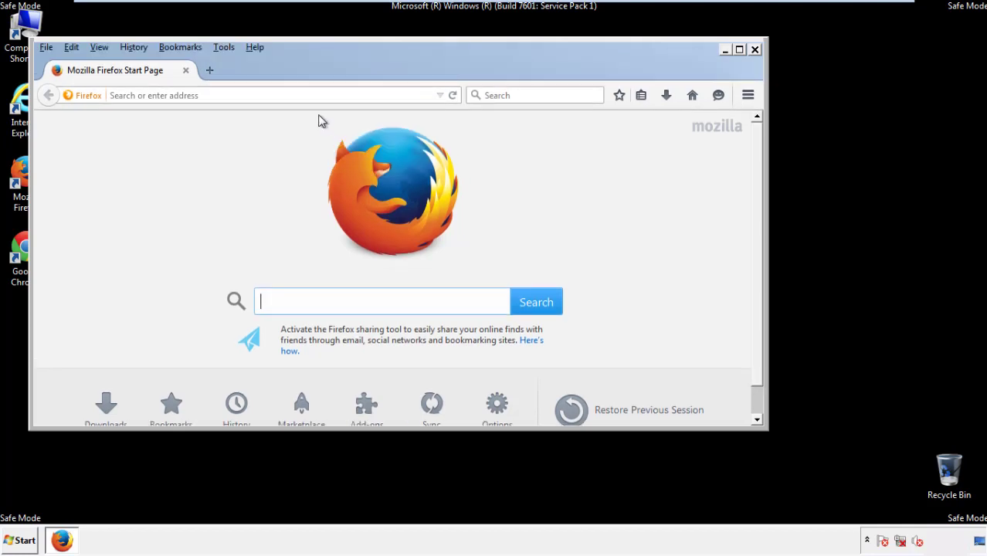
# - Clear all Firefox recent history for time range Everything with every data type checked
pyautogui.click(139, 49)
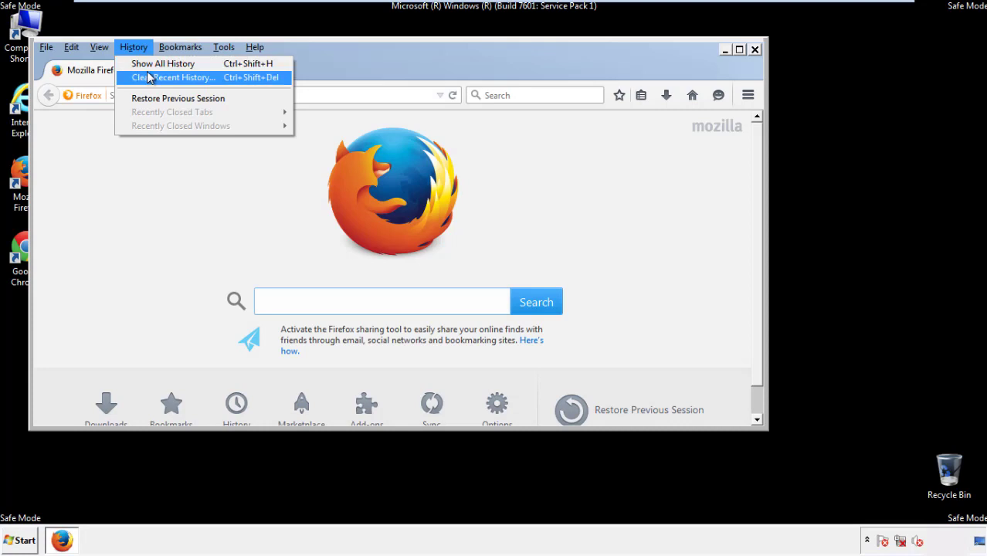
pyautogui.click(151, 77)
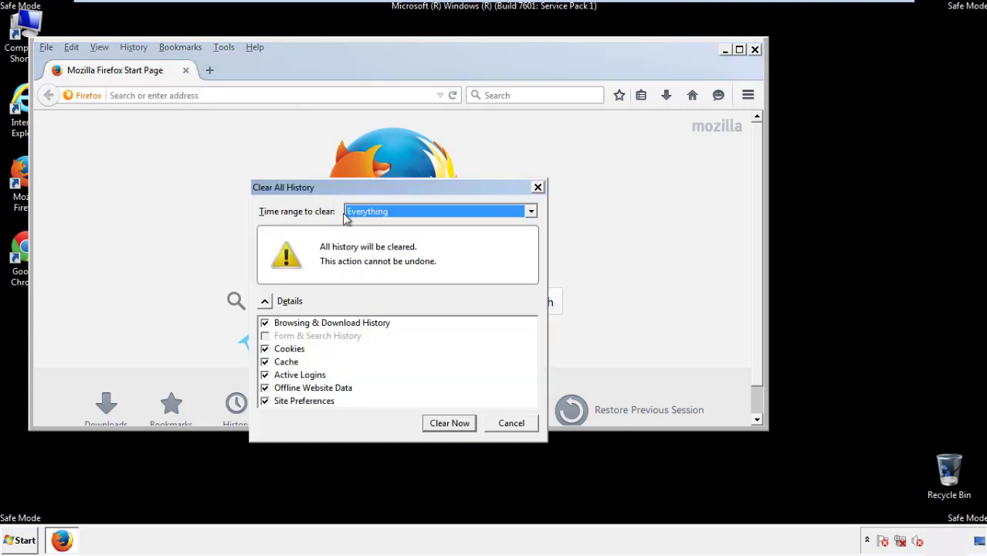
pyautogui.click(368, 215)
pyautogui.click(371, 291)
pyautogui.click(265, 387)
pyautogui.click(265, 388)
pyautogui.click(265, 402)
pyautogui.click(265, 401)
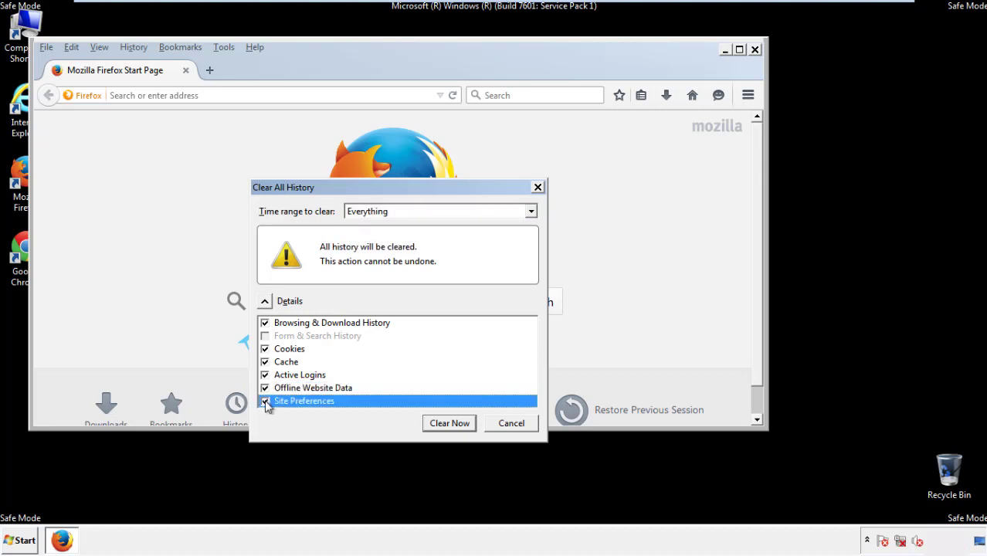
pyautogui.click(449, 424)
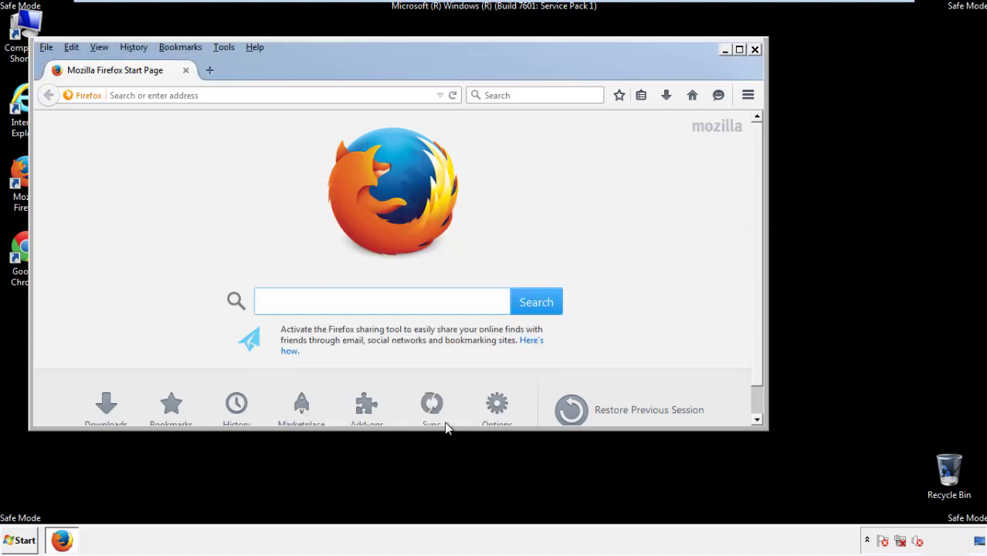
# - Refresh Firefox to its defaults from Troubleshooting Information and decline the default-browser prompt
pyautogui.click(254, 47)
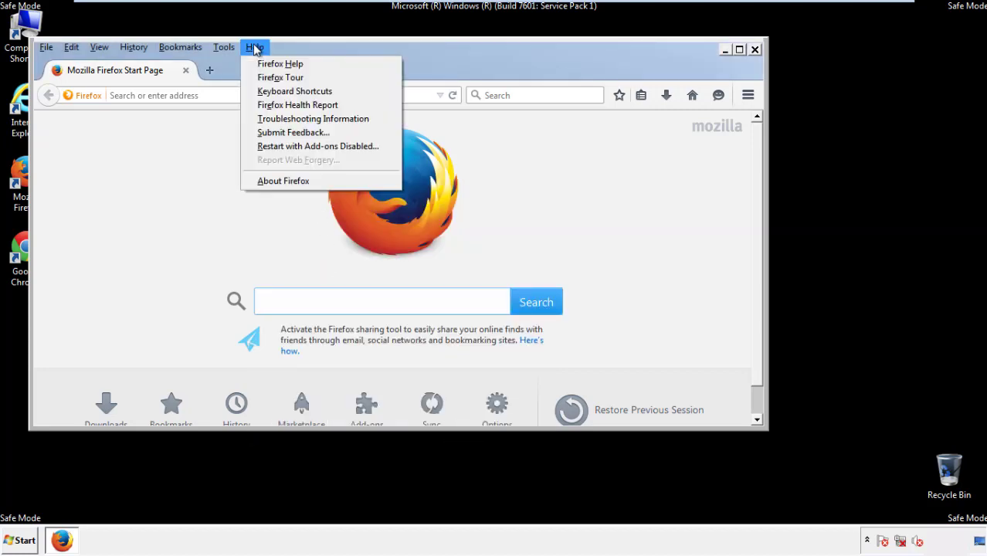
pyautogui.click(286, 119)
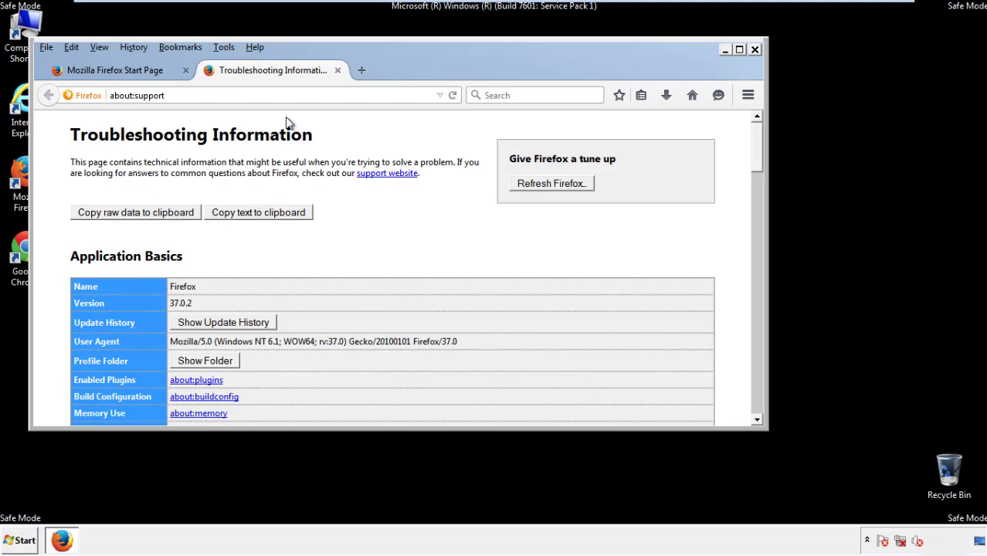
pyautogui.click(573, 186)
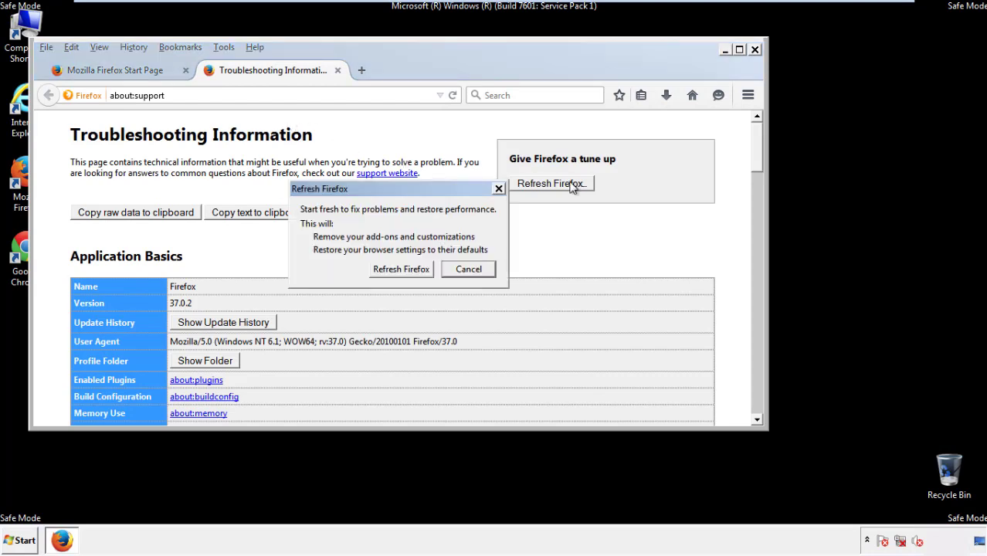
pyautogui.click(401, 269)
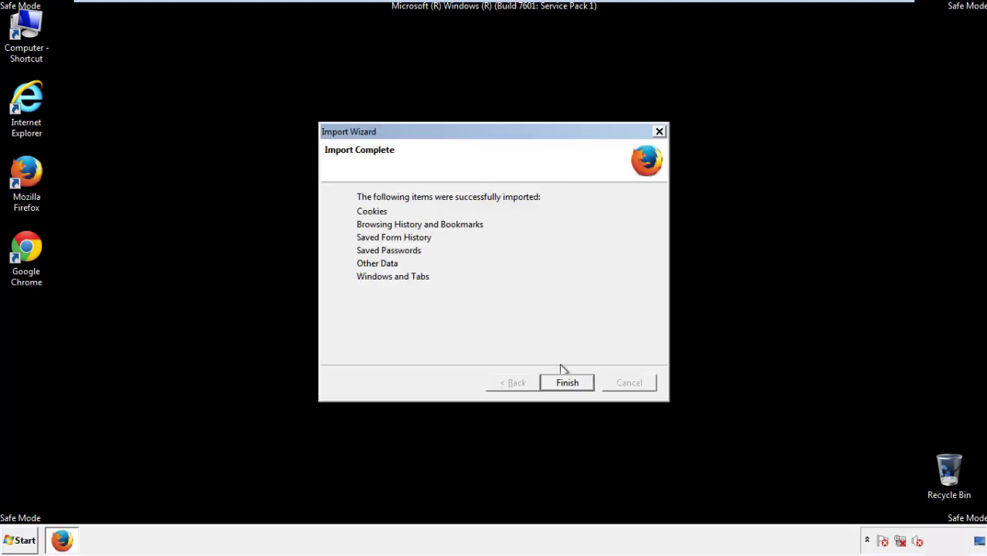
pyautogui.click(567, 383)
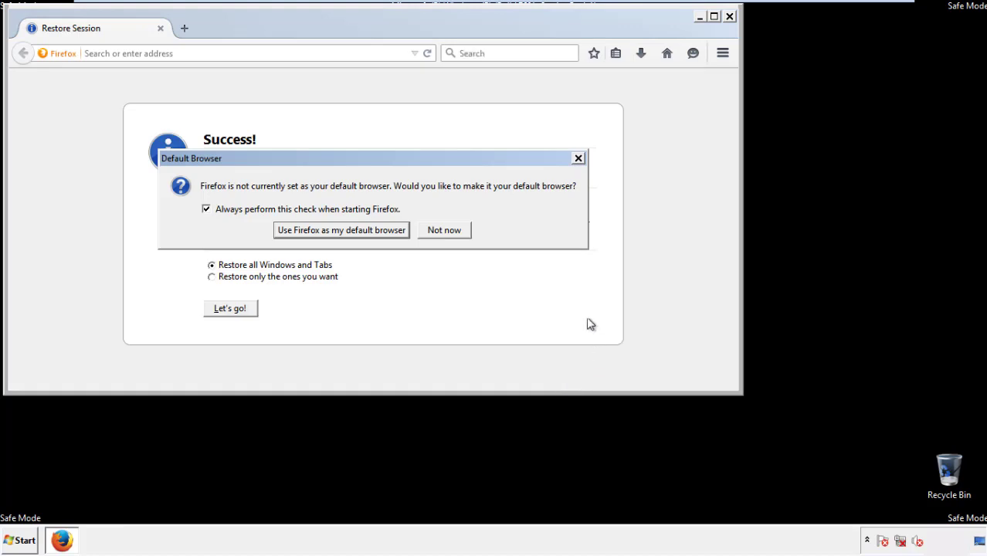
pyautogui.click(444, 232)
# - Close Firefox, launch Google Chrome, and stop its default-browser prompt with Don't ask again
pyautogui.click(729, 17)
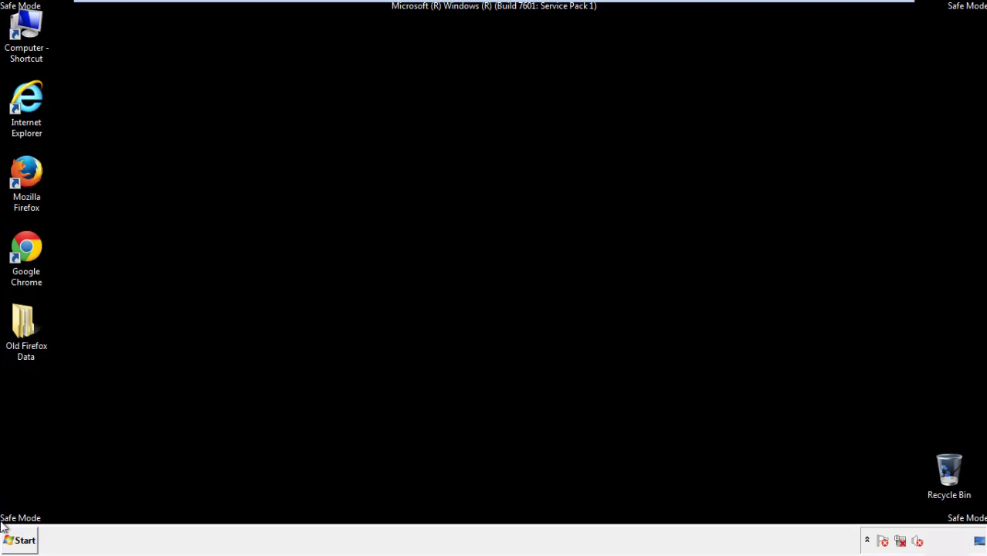
pyautogui.doubleClick(23, 245)
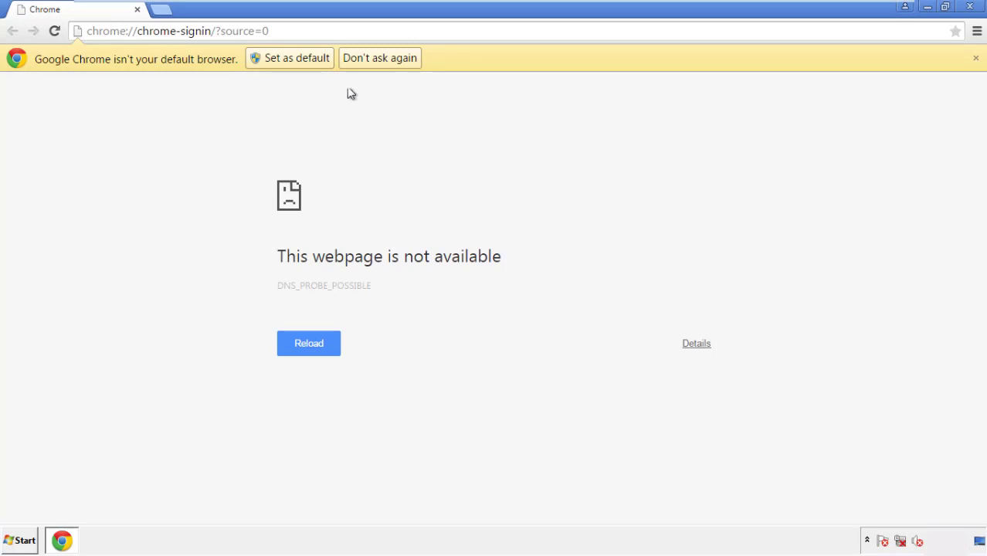
pyautogui.click(398, 63)
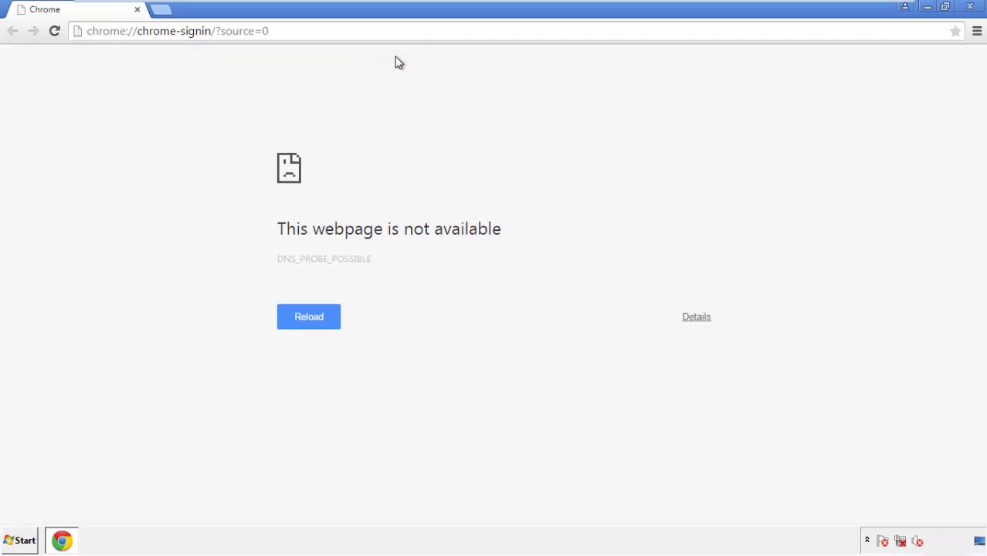
# - Go from Chrome Settings to the History page and start Clear browsing data
pyautogui.click(977, 32)
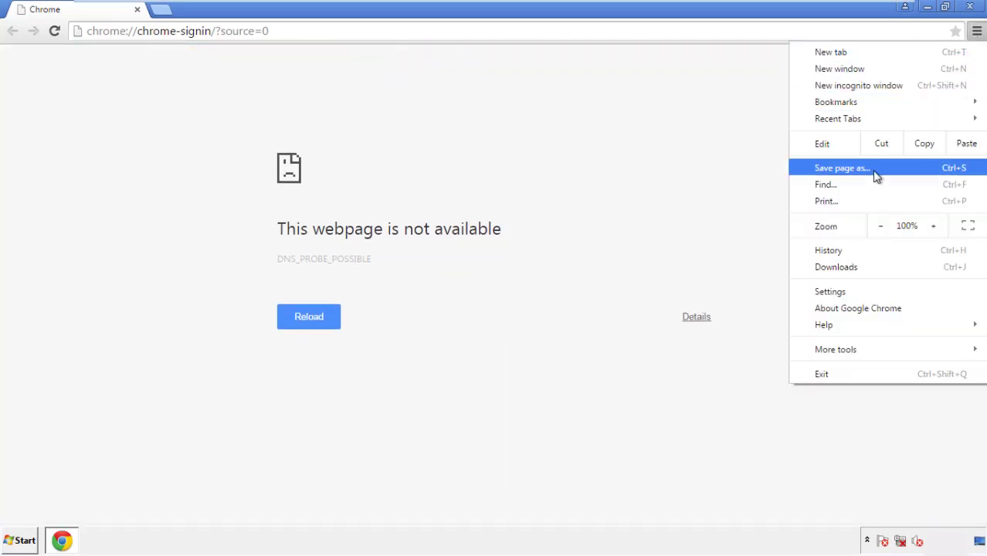
pyautogui.click(834, 293)
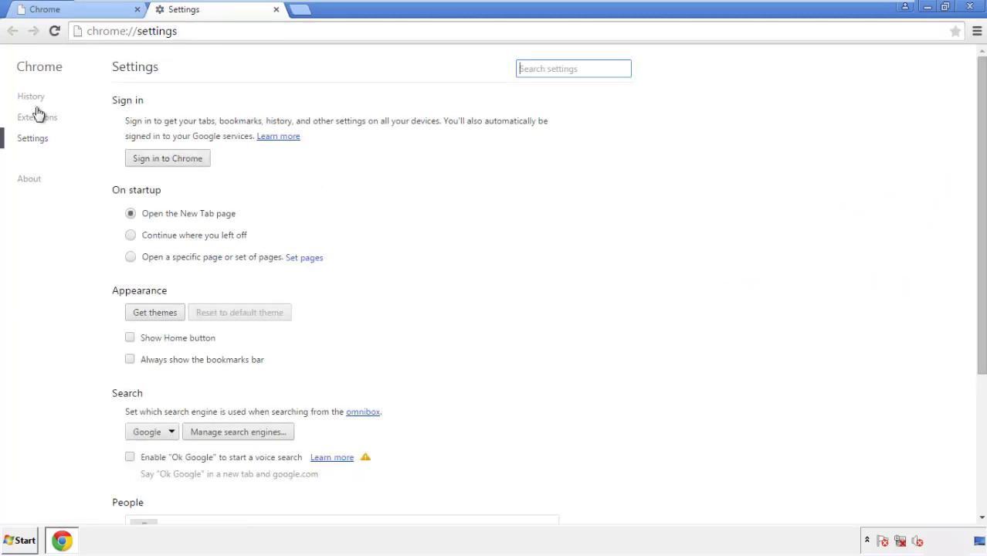
pyautogui.click(36, 100)
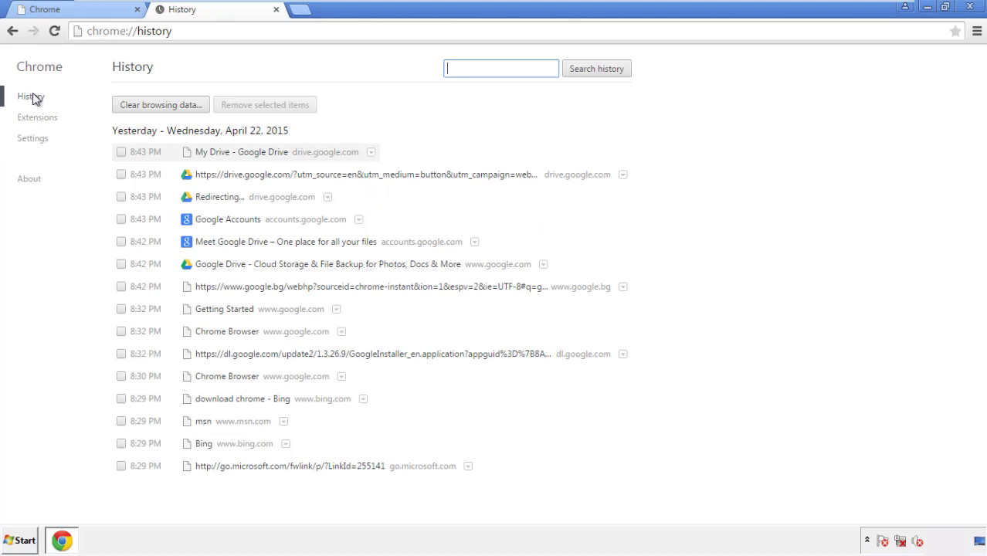
pyautogui.click(148, 109)
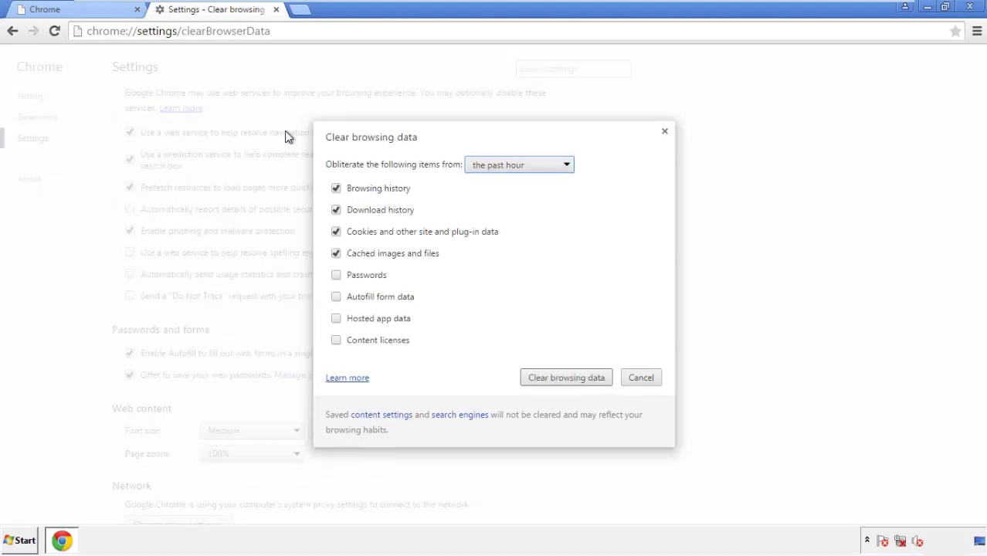
# - Clear Chrome browsing data from the beginning of time, including autofill but not passwords
pyautogui.click(497, 166)
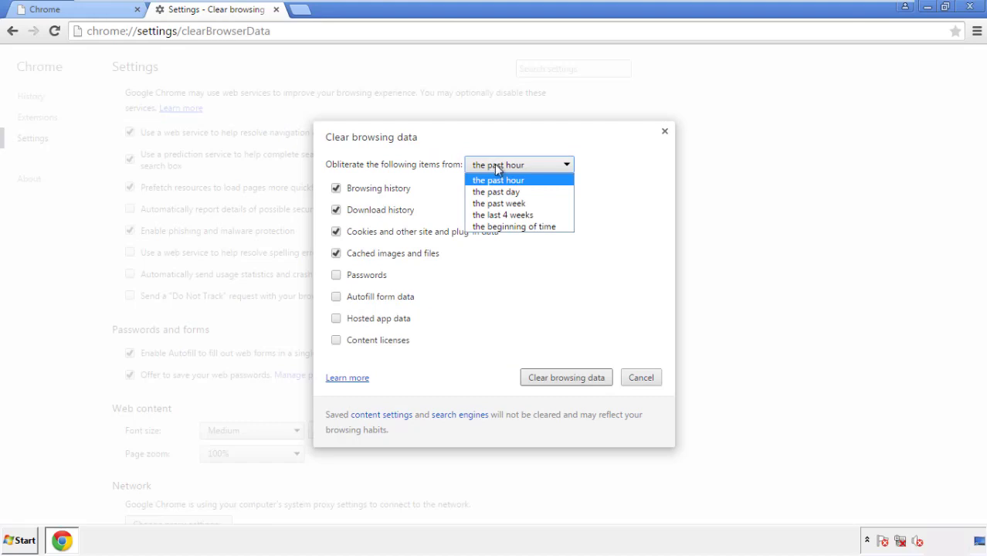
pyautogui.click(495, 228)
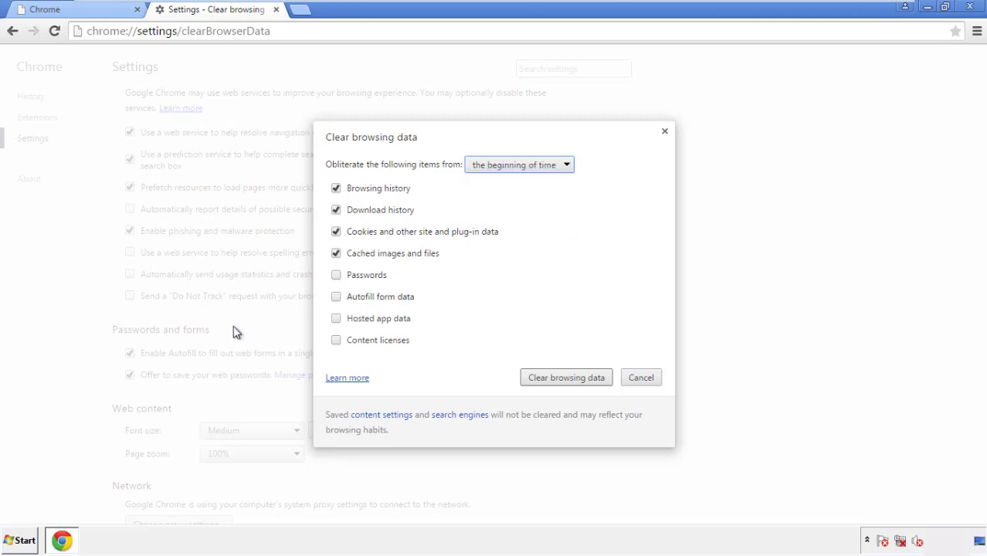
pyautogui.click(343, 302)
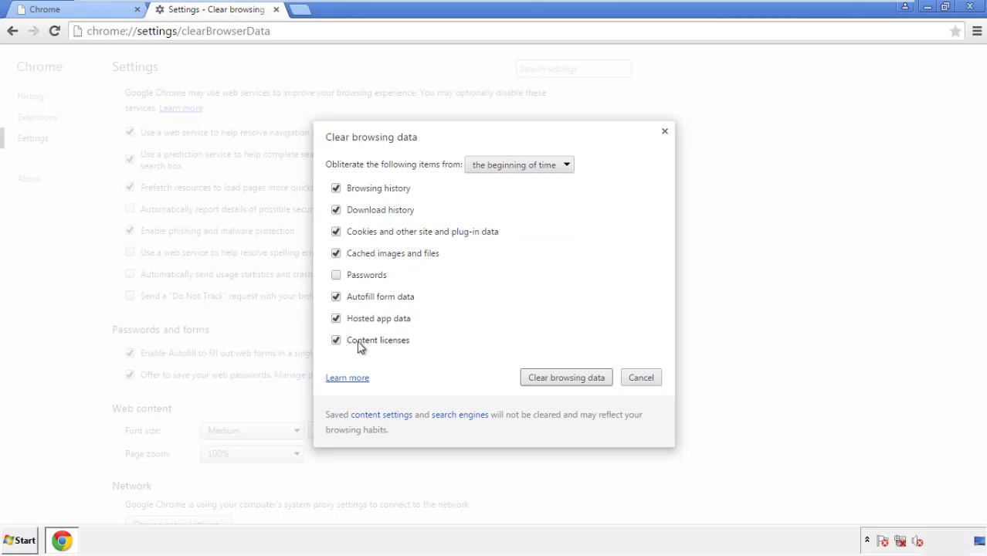
pyautogui.click(555, 381)
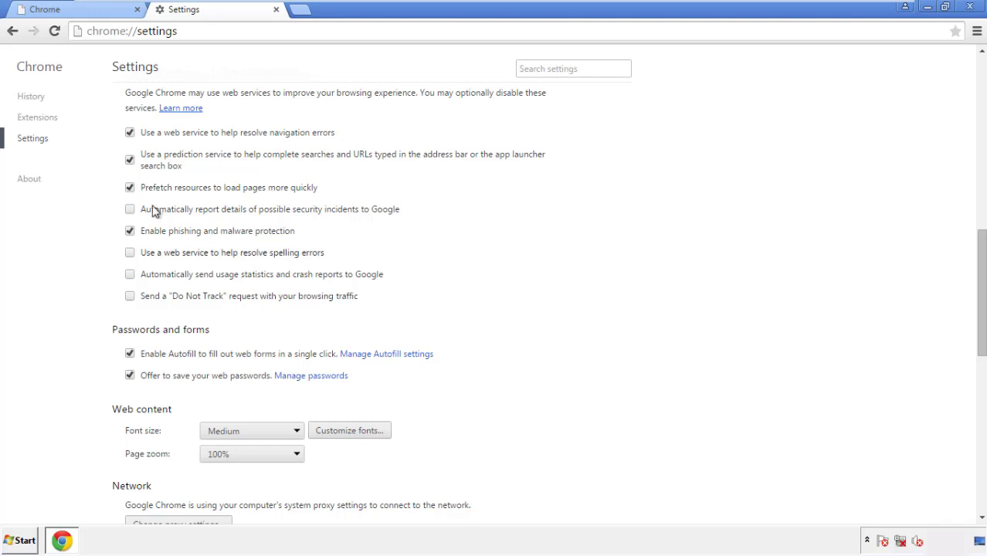
# - Reset Chrome settings to their original defaults and close the browser
pyautogui.moveTo(981, 245); pyautogui.dragTo(963, 431)
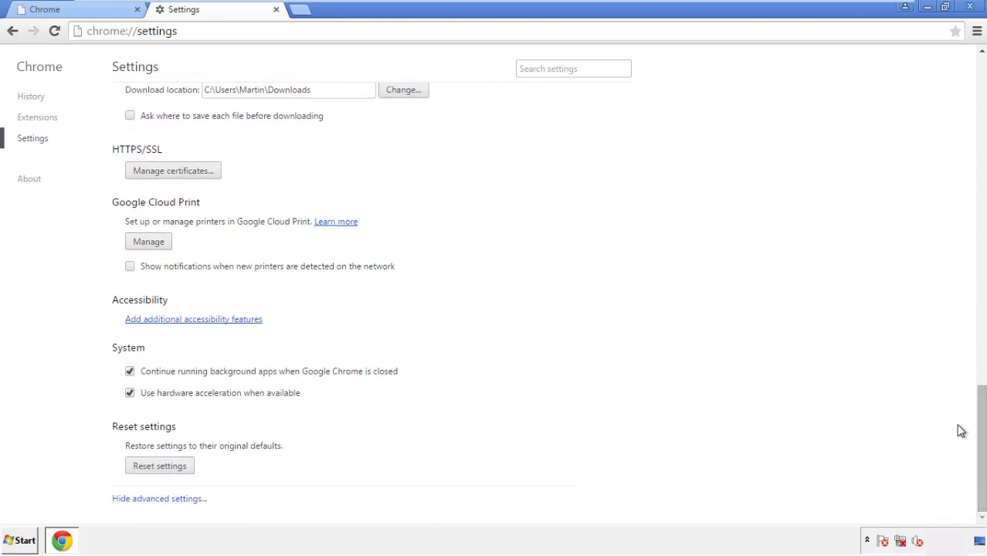
pyautogui.click(186, 474)
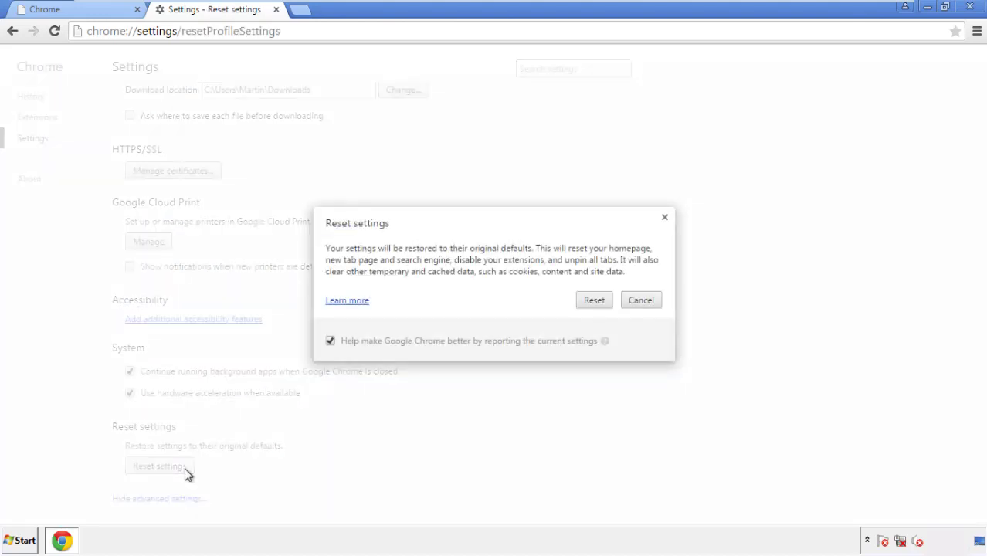
pyautogui.click(594, 300)
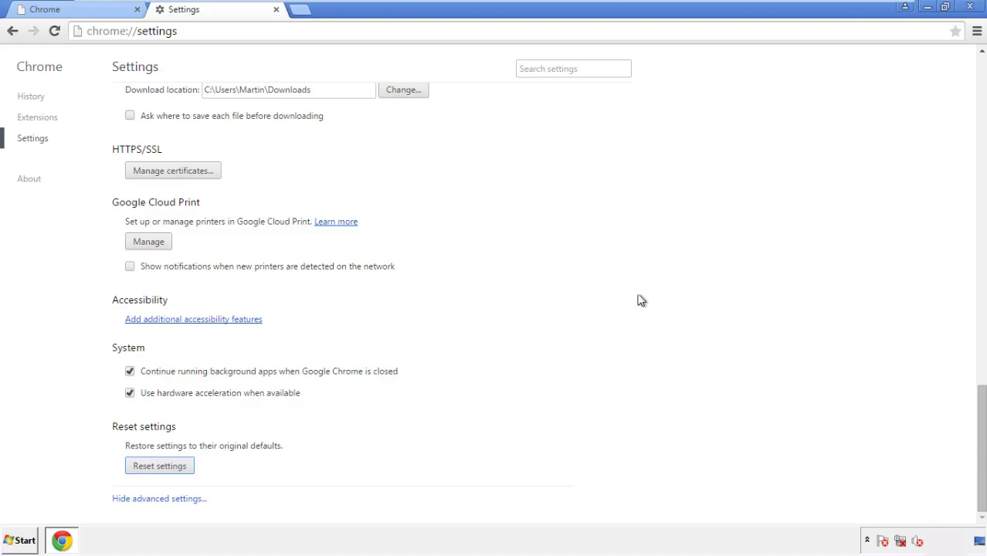
pyautogui.click(970, 6)
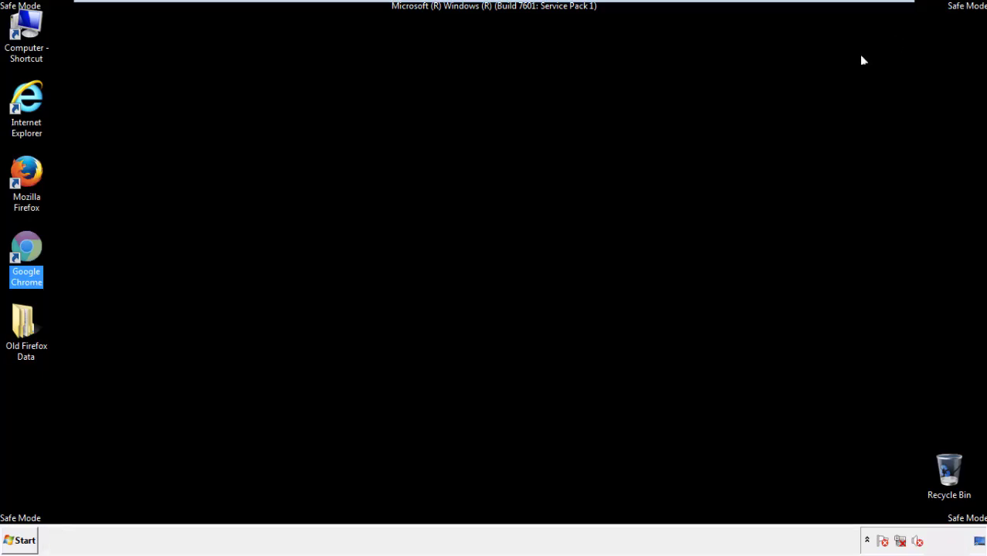
# - Remove the Search Mine extension in Firefox's Add-ons Manager, then close Firefox
pyautogui.click(533, 250)
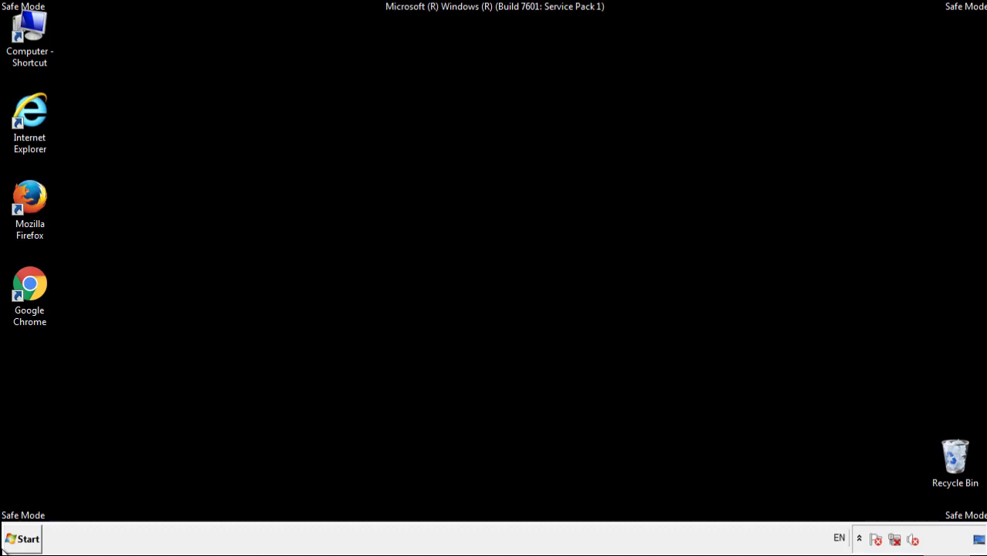
pyautogui.doubleClick(38, 192)
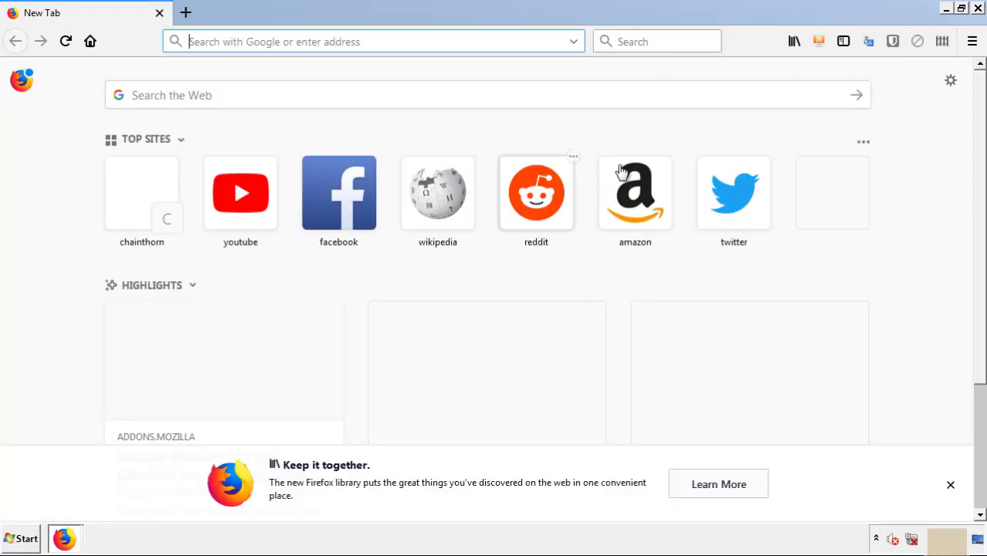
pyautogui.click(972, 41)
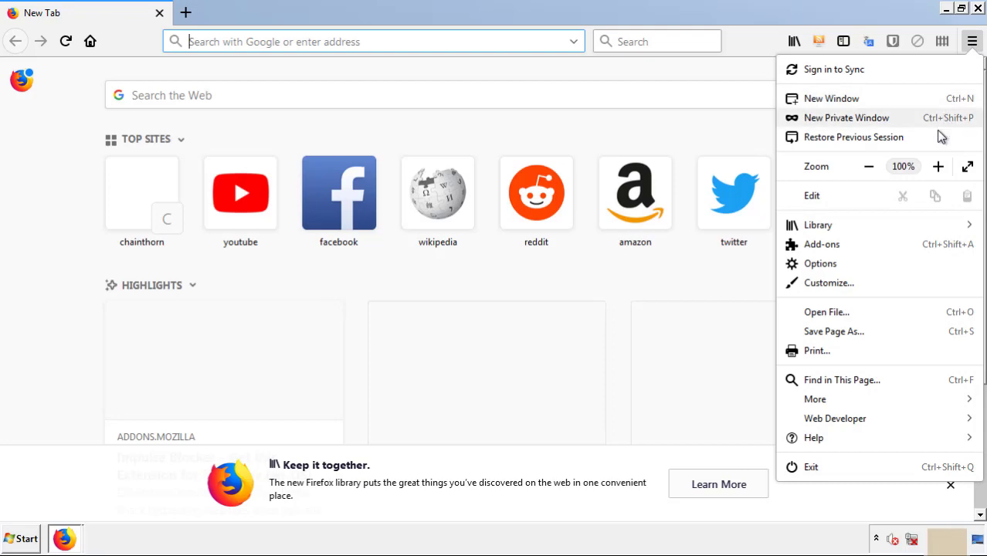
pyautogui.click(911, 249)
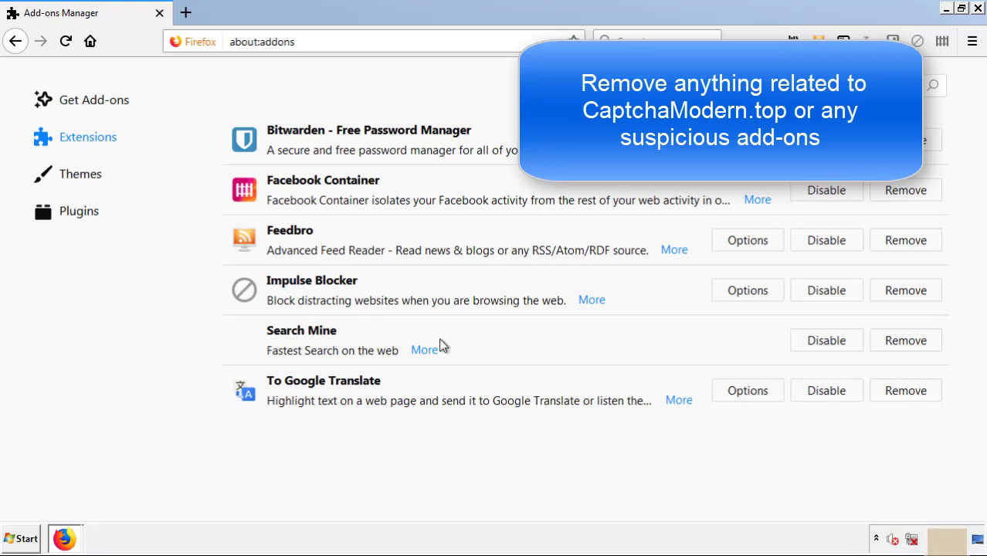
pyautogui.click(901, 348)
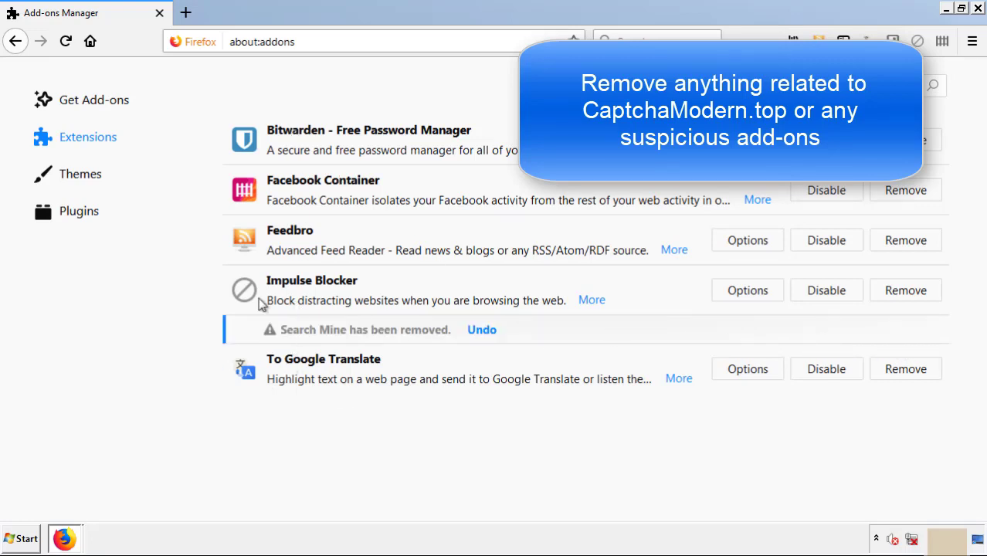
pyautogui.click(979, 10)
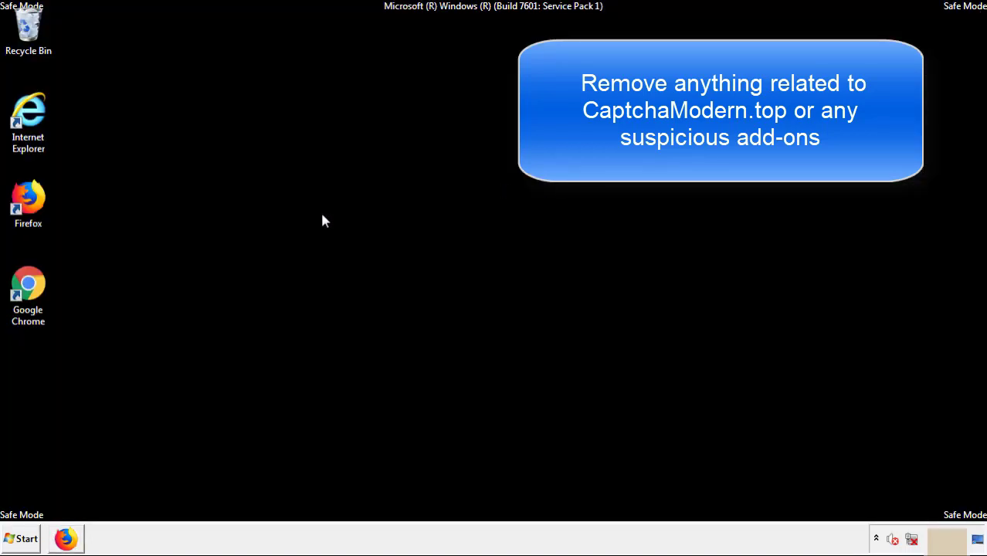
# - Reopen Chrome and remove the Search Mine extension from its Extensions page
pyautogui.doubleClick(27, 301)
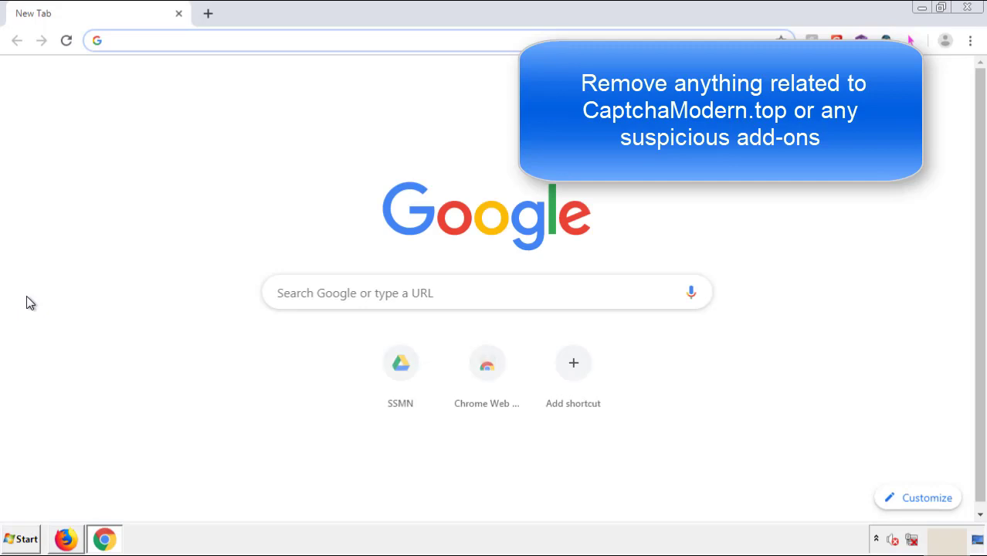
pyautogui.click(970, 40)
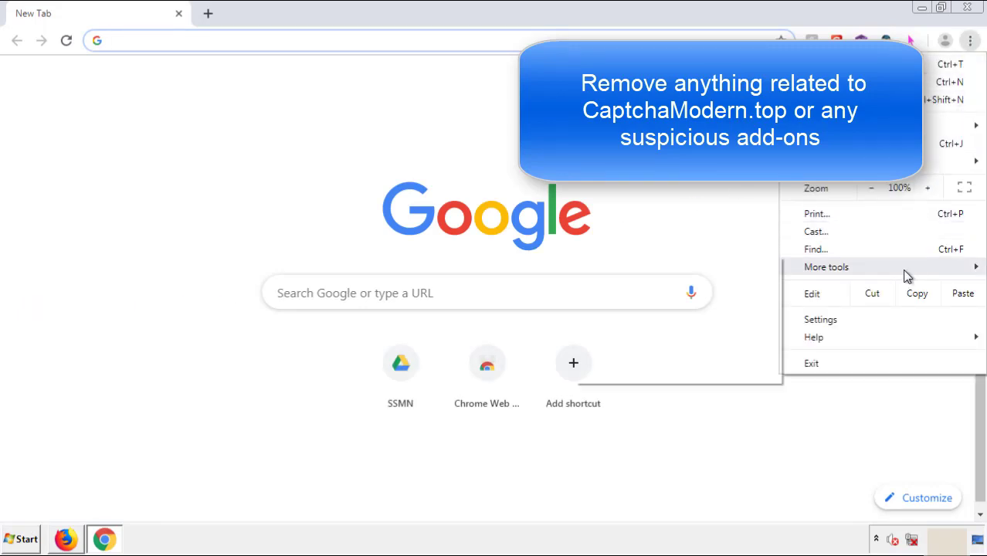
pyautogui.moveTo(887, 272)
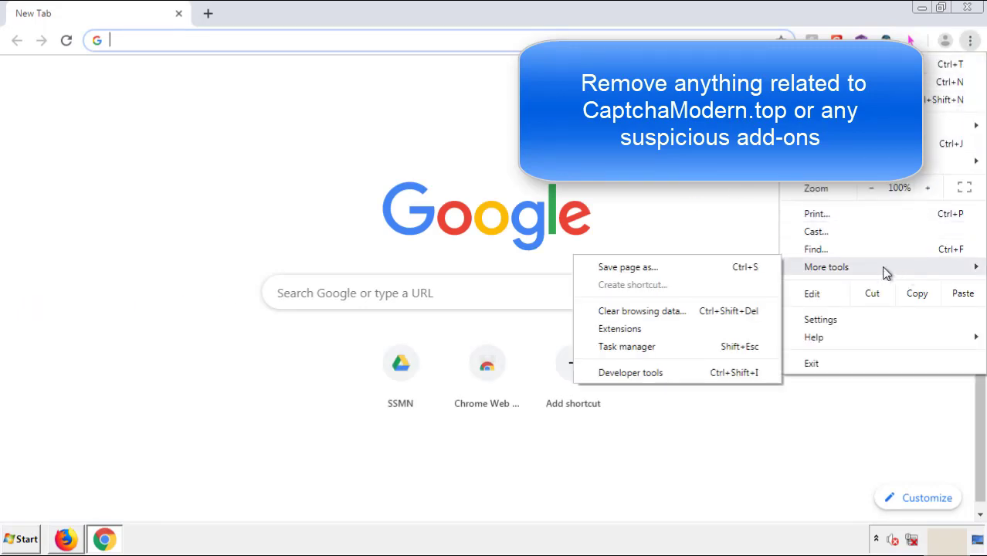
pyautogui.click(627, 328)
pyautogui.scroll(-10, 280, 258)
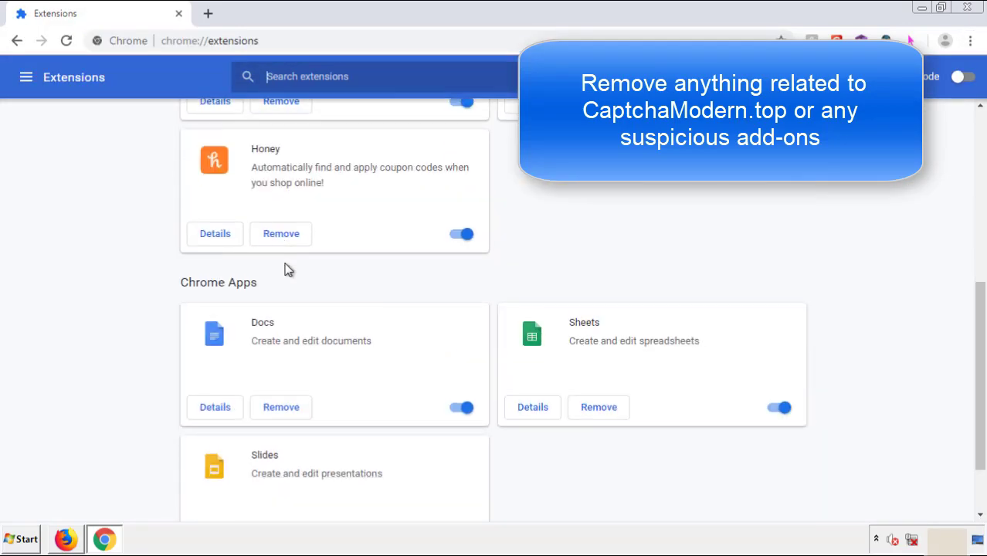
pyautogui.scroll(10, 375, 282)
pyautogui.click(280, 226)
pyautogui.press('Return')
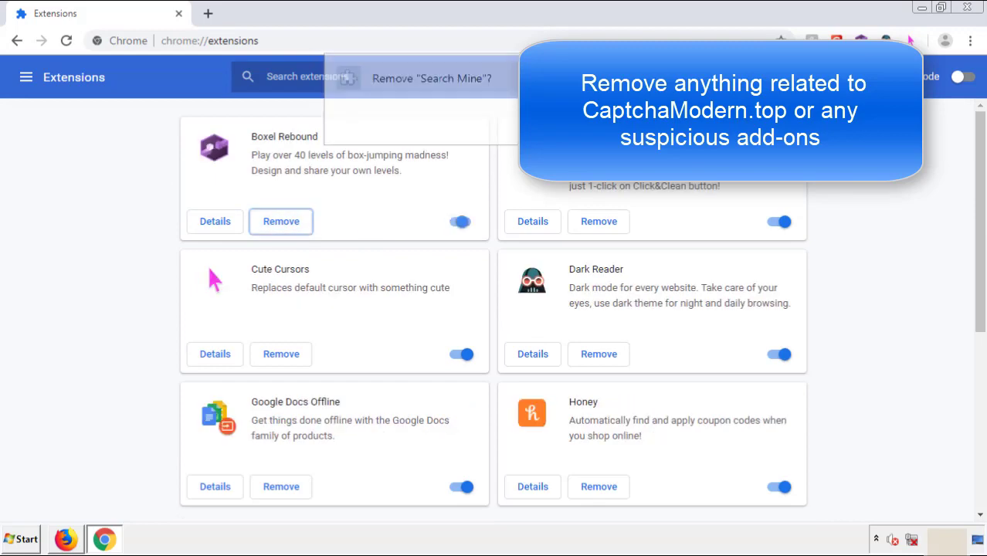
# - Close Google Chrome and restart Windows from the Start menu's Shut down options
pyautogui.click(967, 8)
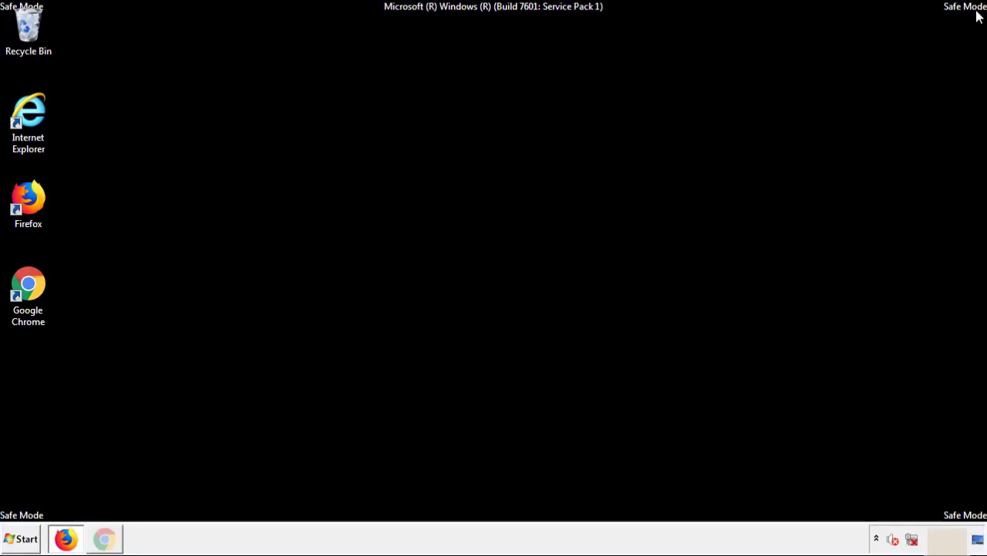
pyautogui.click(27, 542)
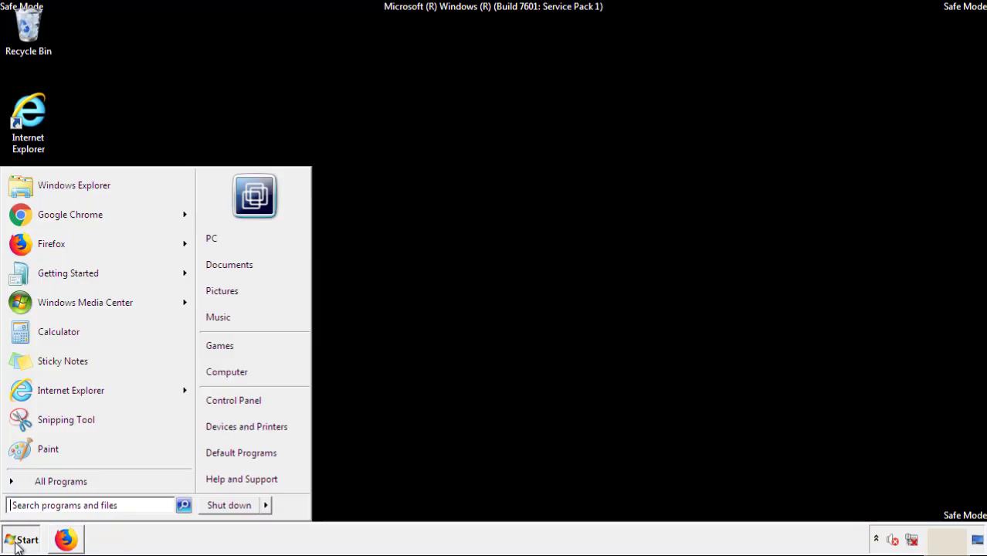
pyautogui.moveTo(268, 507)
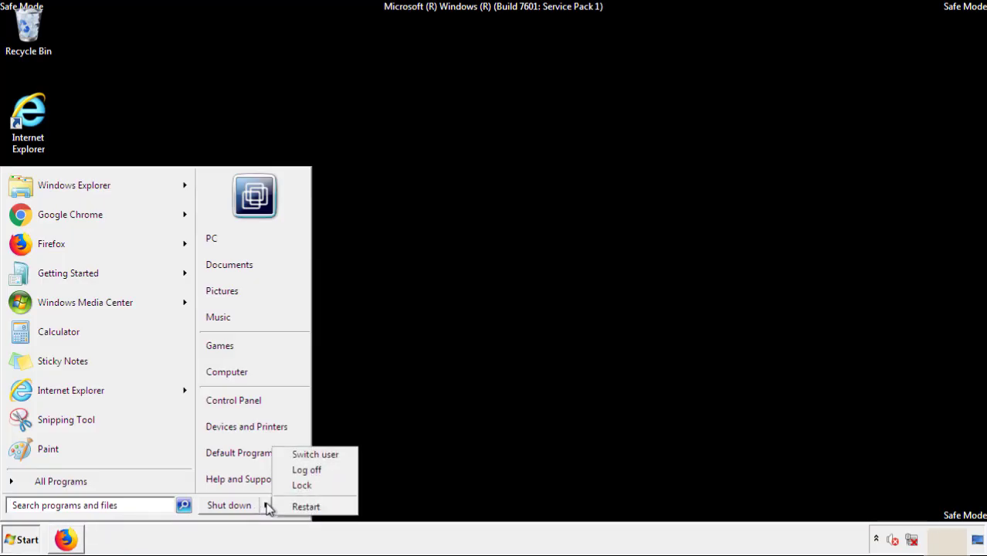
pyautogui.click(306, 507)
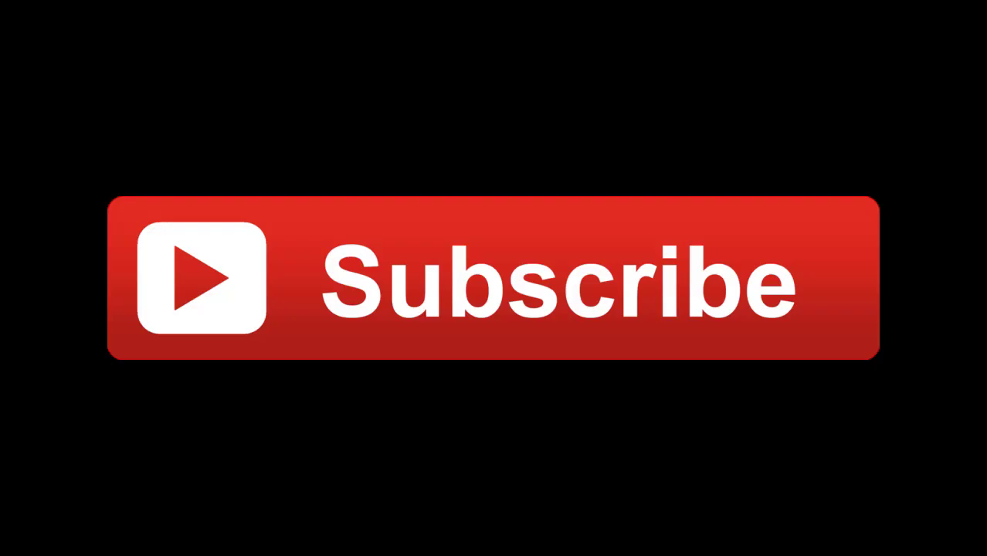